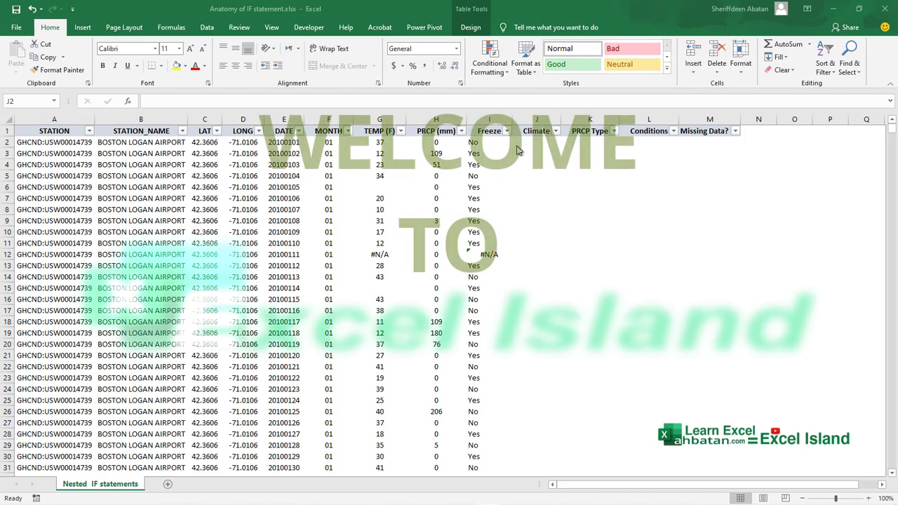
Step: Examine the IF formula in the first Freeze cell, the TEMP (F) value it tests and the empty Climate column
{"action": "left_click", "coordinate": [528, 142]}
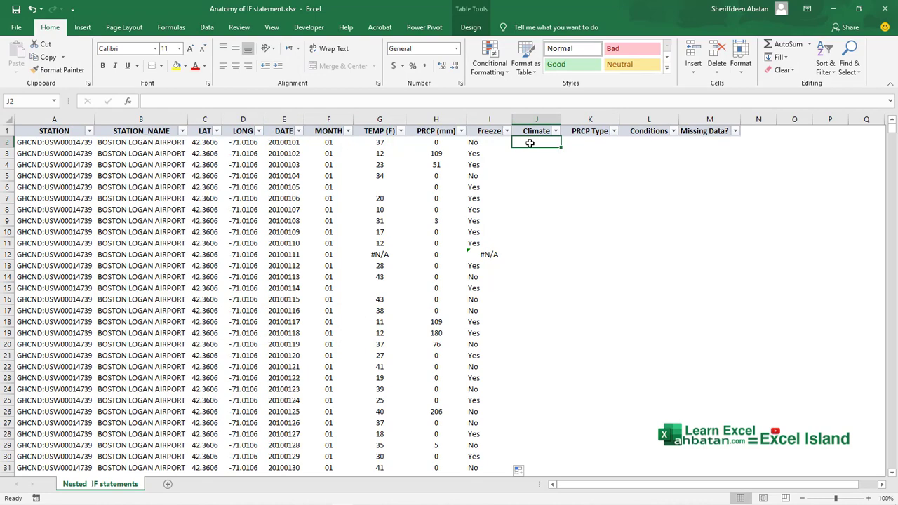
{"action": "left_click_drag", "start_coordinate": [536, 143], "coordinate": [537, 254]}
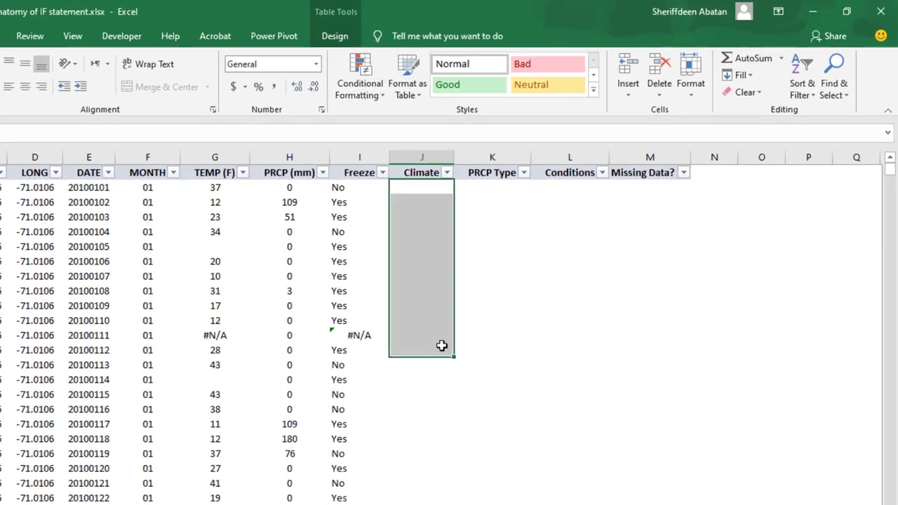
{"action": "left_click", "coordinate": [367, 206]}
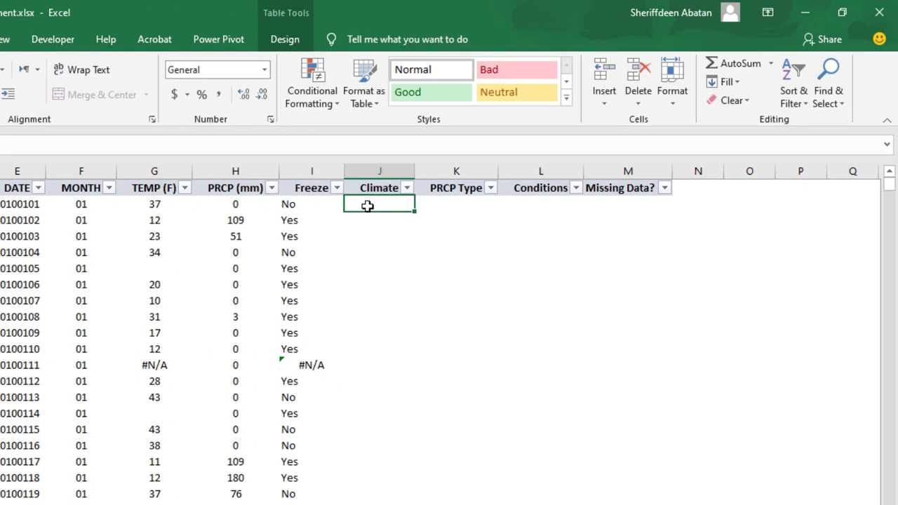
{"action": "left_click", "coordinate": [303, 205]}
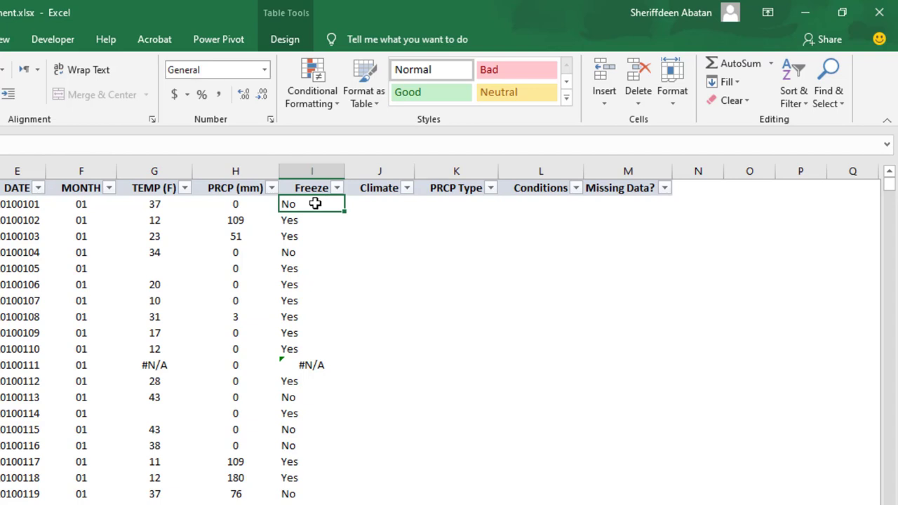
{"action": "left_click", "coordinate": [6, 144]}
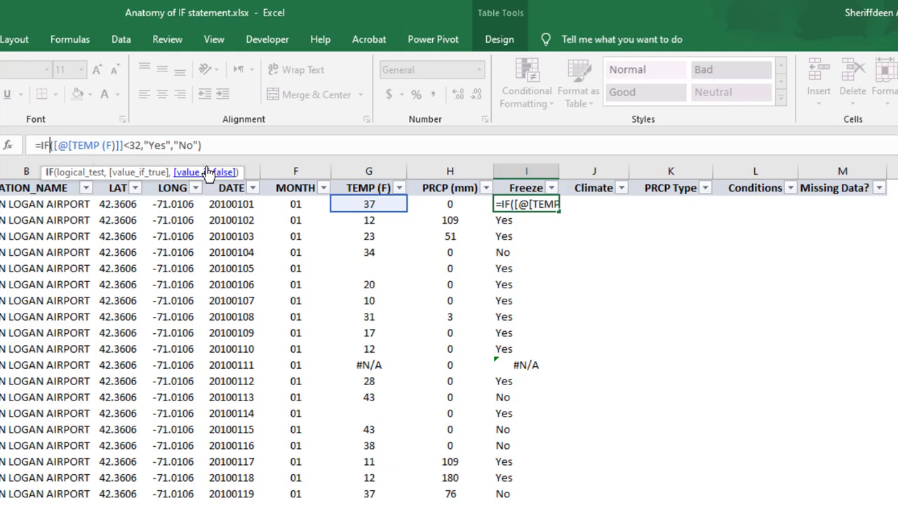
{"action": "key", "text": "Escape"}
{"action": "left_click", "coordinate": [576, 201]}
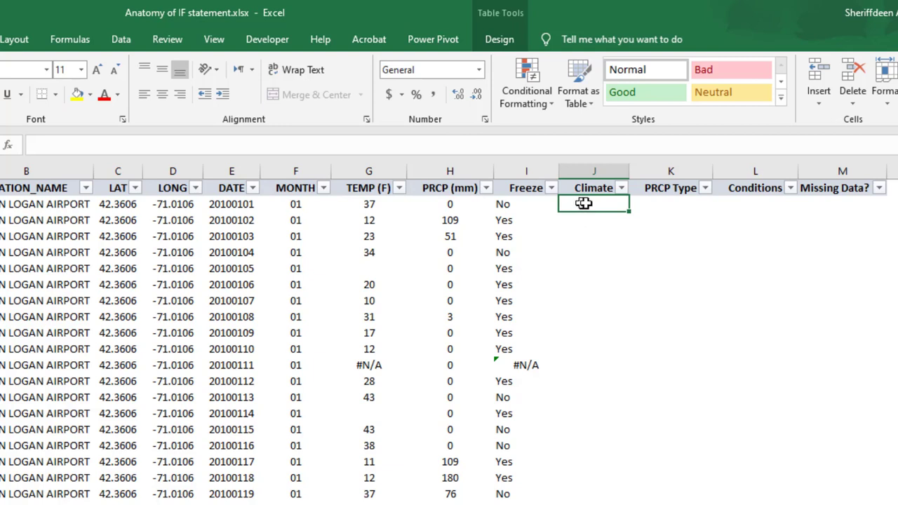
{"action": "left_click", "coordinate": [378, 203]}
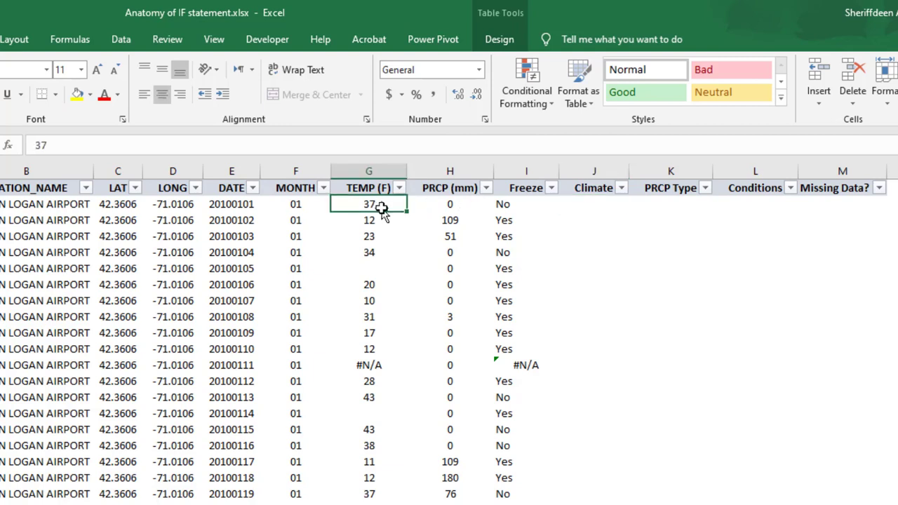
{"action": "left_click", "coordinate": [606, 204]}
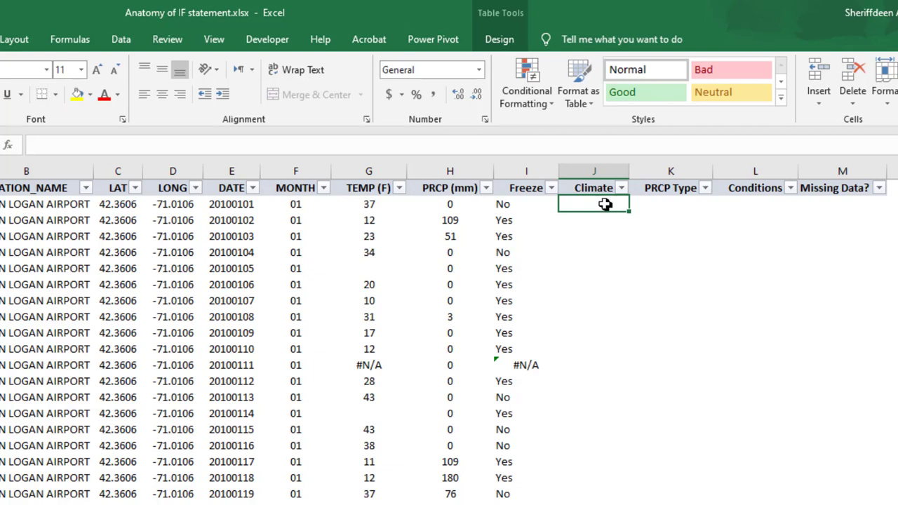
{"action": "left_click", "coordinate": [594, 218]}
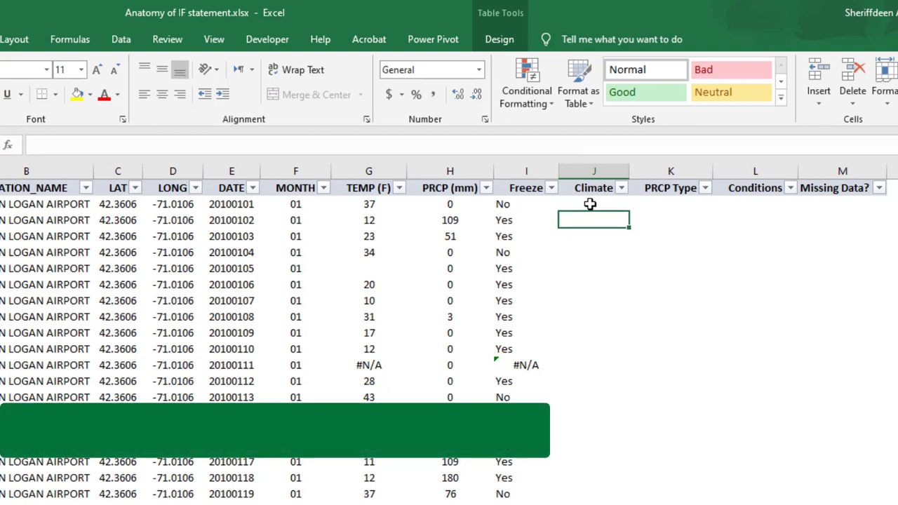
Step: Start an IF formula in Climate cell J2 that returns "Cold" when the row's TEMP (F) is less than 40
{"action": "left_click", "coordinate": [590, 204]}
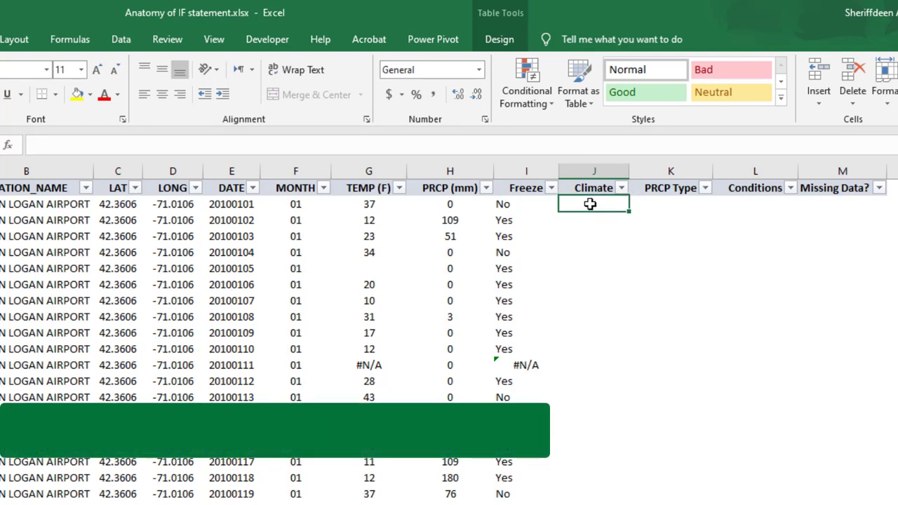
{"action": "type", "text": "=if"}
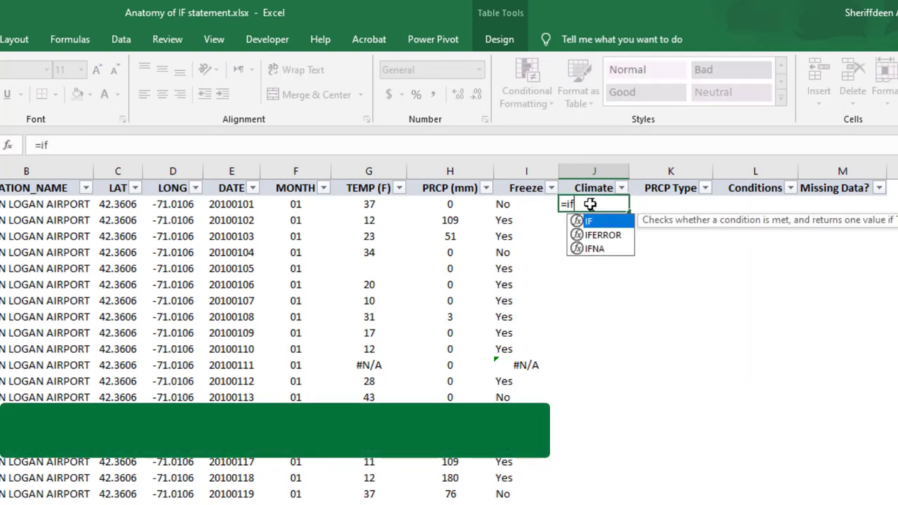
{"action": "key", "text": "Tab"}
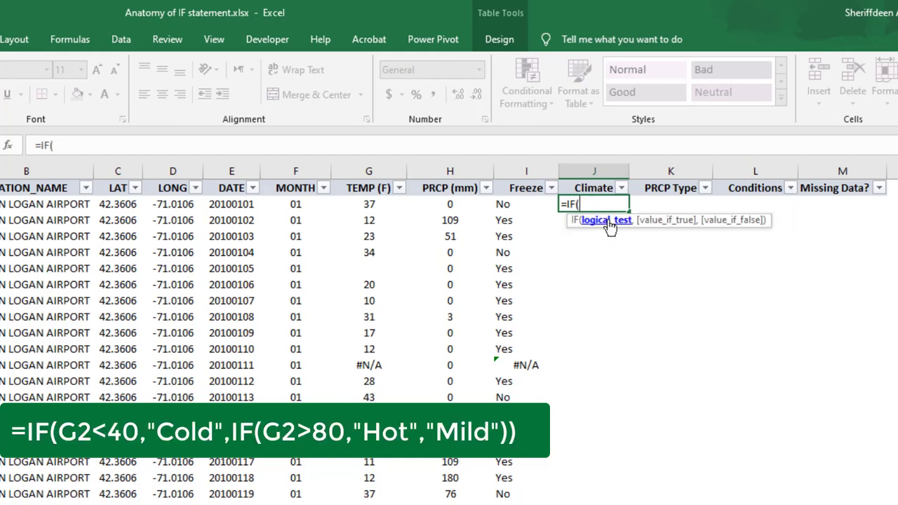
{"action": "left_click", "coordinate": [371, 205]}
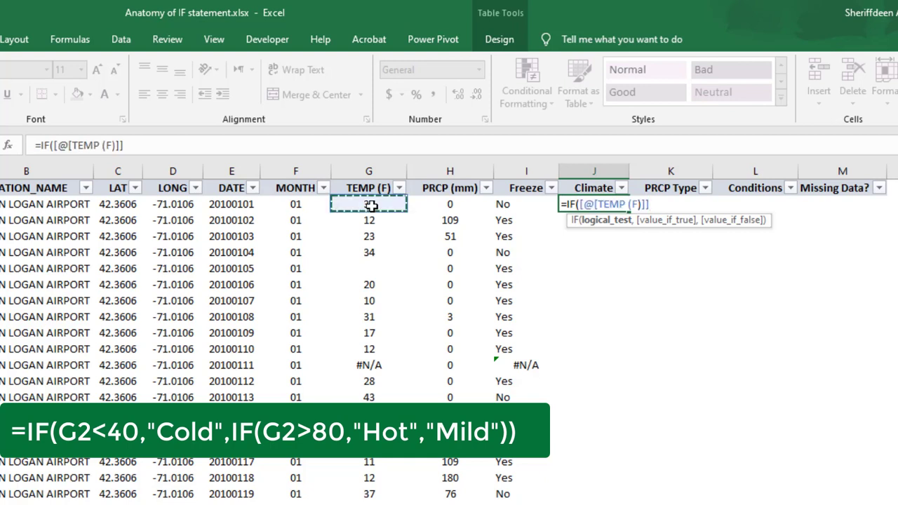
{"action": "type", "text": "<"}
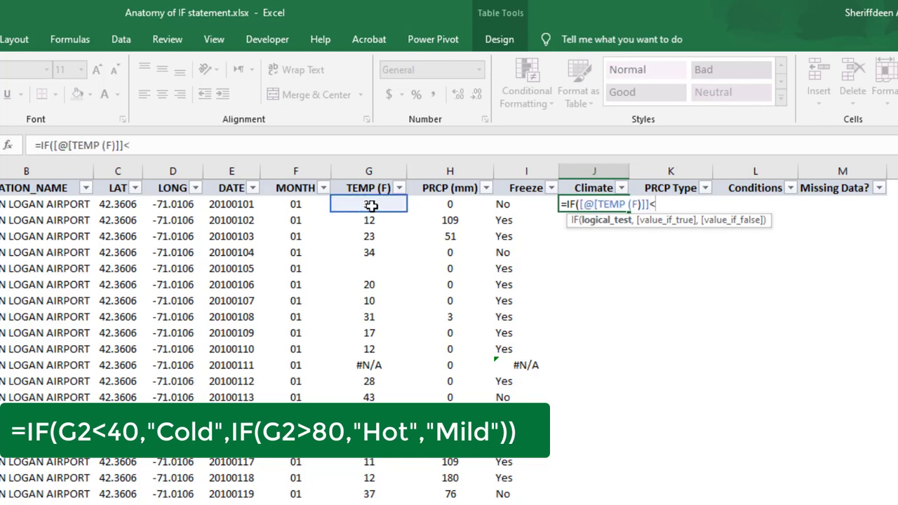
{"action": "type", "text": "40"}
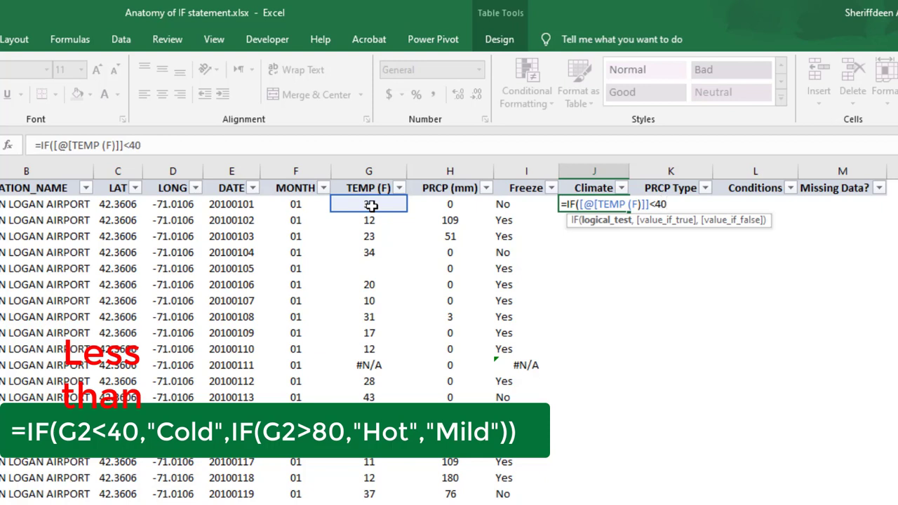
{"action": "type", "text": ","}
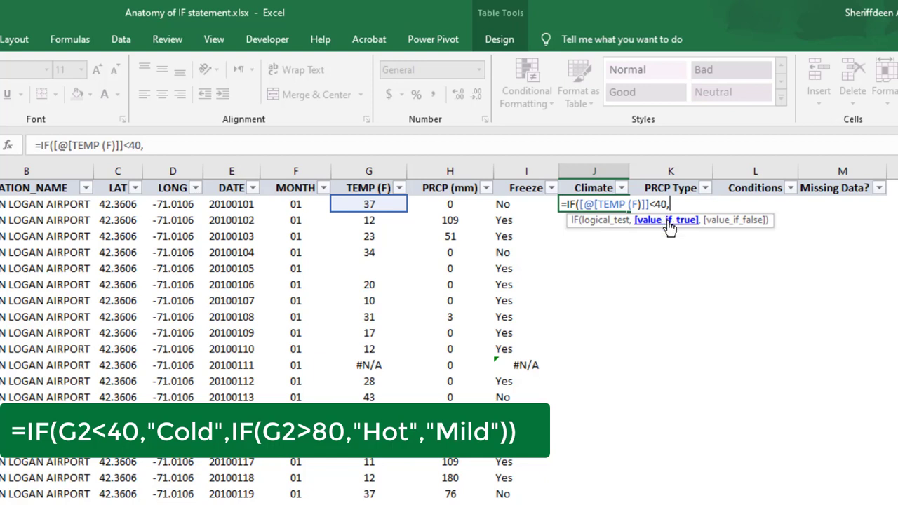
{"action": "type", "text": "\"Cold\","}
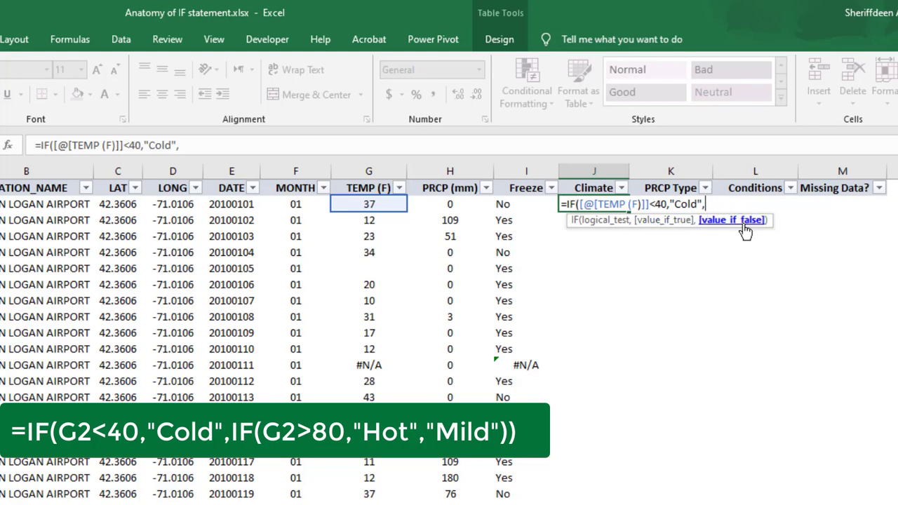
Step: Nest a second IF as the false value, returning "Hot" when TEMP (F) is greater than 80 and "Mild" otherwise
{"action": "type", "text": "if"}
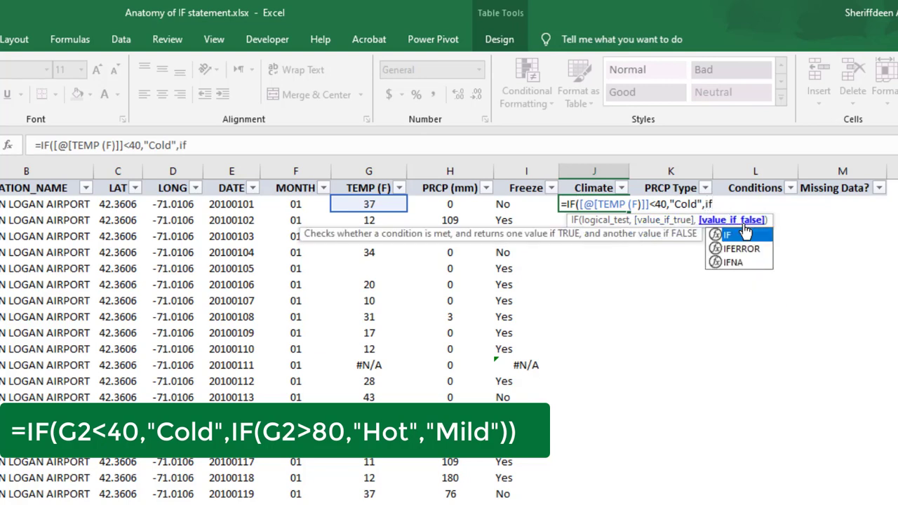
{"action": "double_click", "coordinate": [744, 234]}
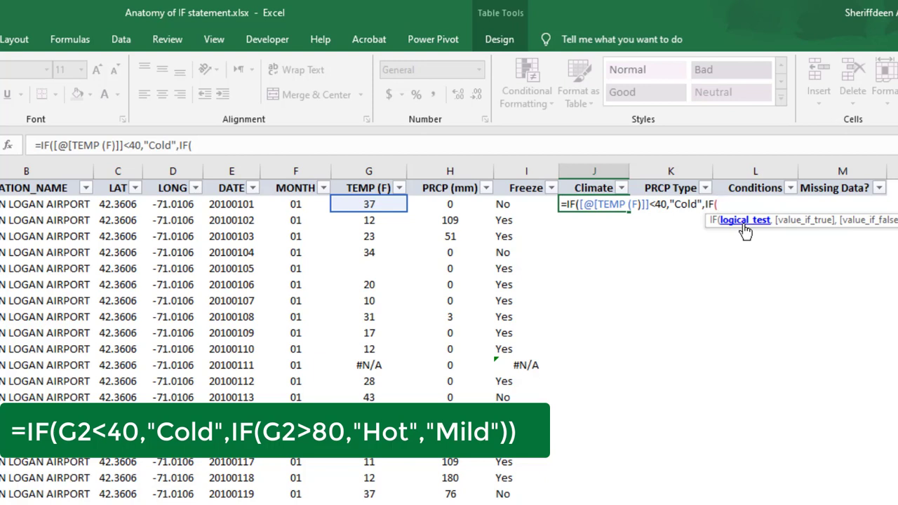
{"action": "left_click", "coordinate": [387, 206]}
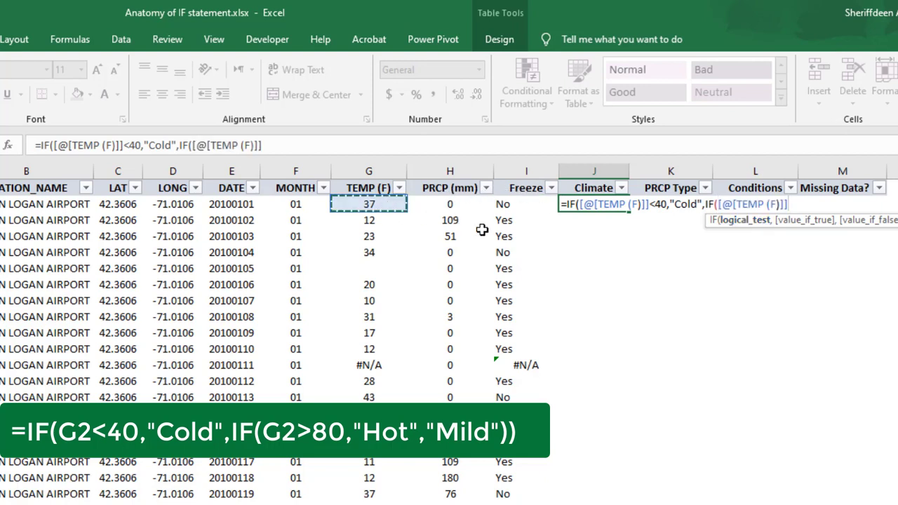
{"action": "type", "text": ">80"}
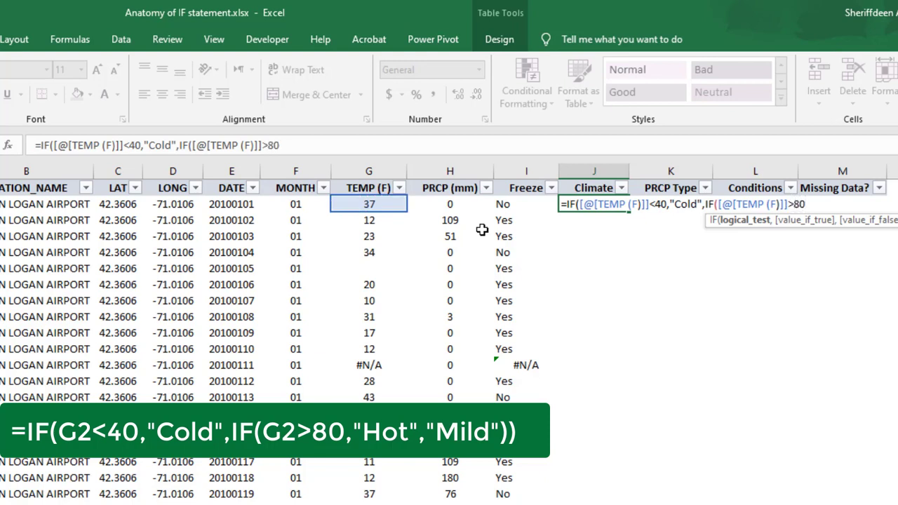
{"action": "type", "text": ","}
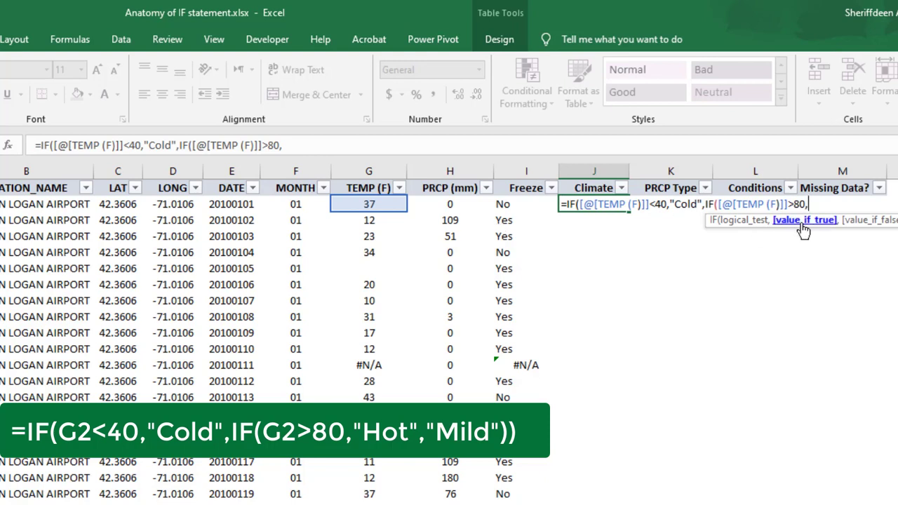
{"action": "type", "text": "\"Hot\""}
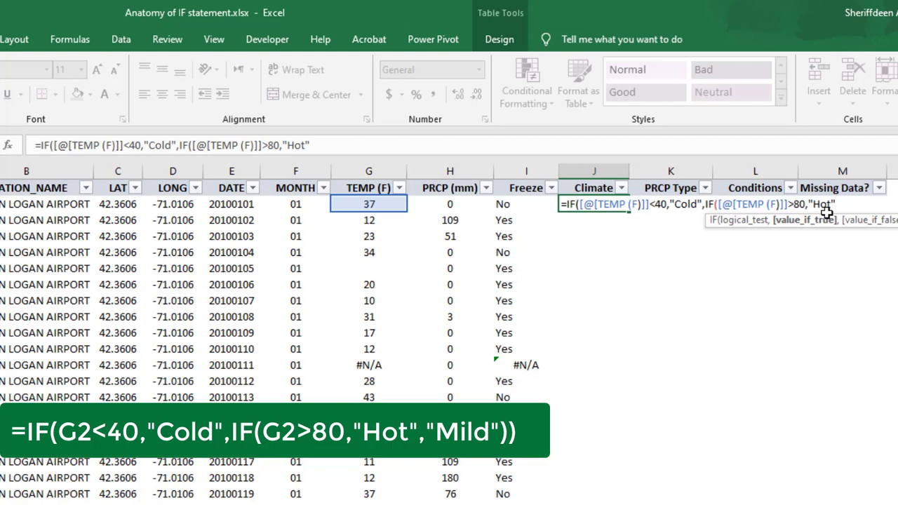
{"action": "type", "text": ","}
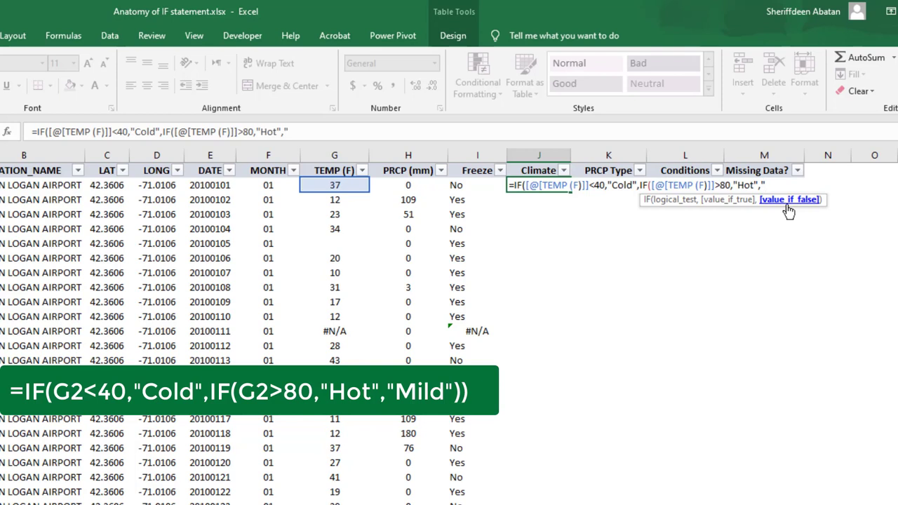
{"action": "type", "text": "Mild\")"}
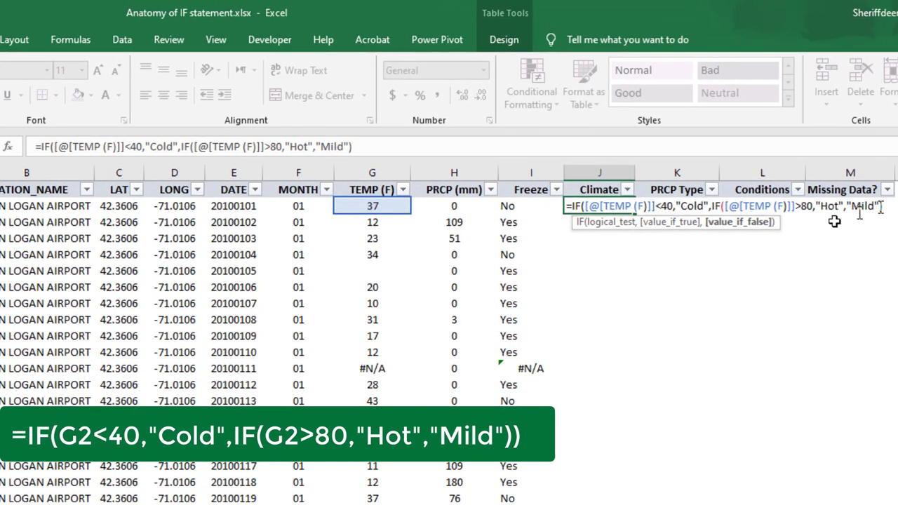
Step: Check the nested IF's parentheses, close the outer IF and apply the formula to the whole Climate column
{"action": "left_click", "coordinate": [724, 205]}
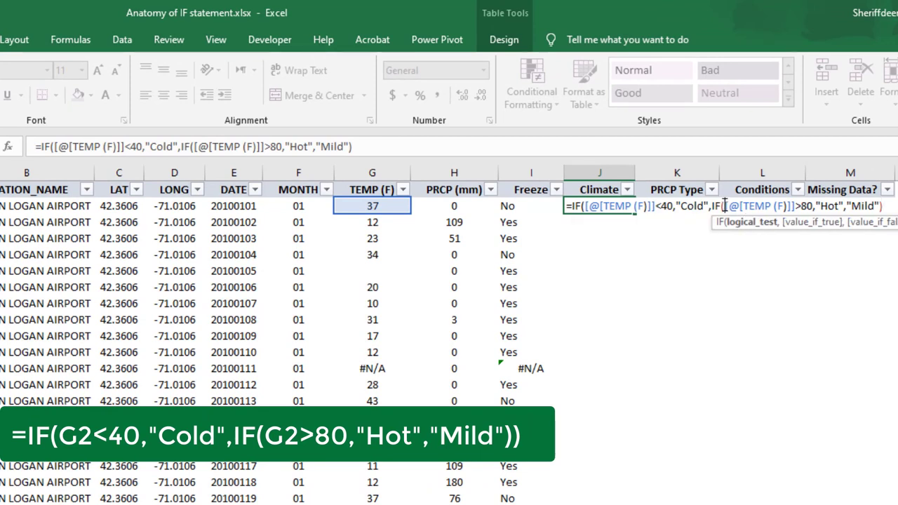
{"action": "left_click", "coordinate": [889, 205]}
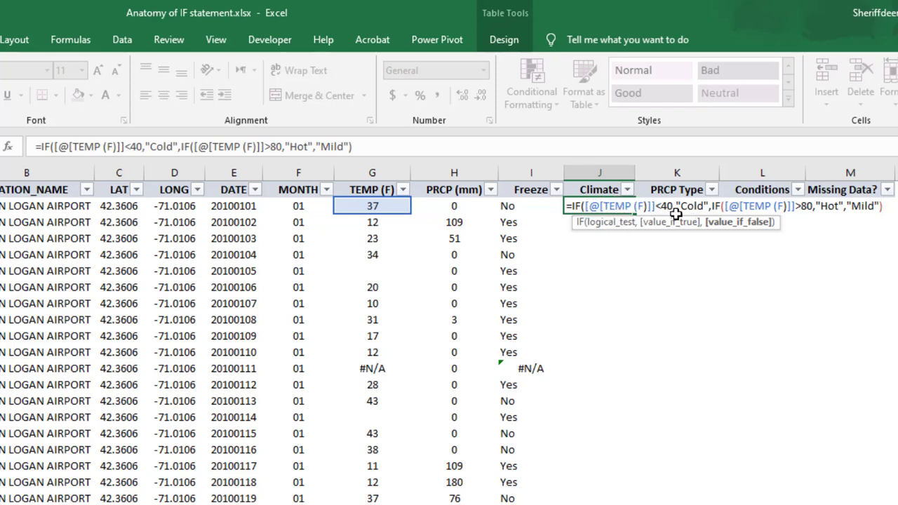
{"action": "type", "text": ")"}
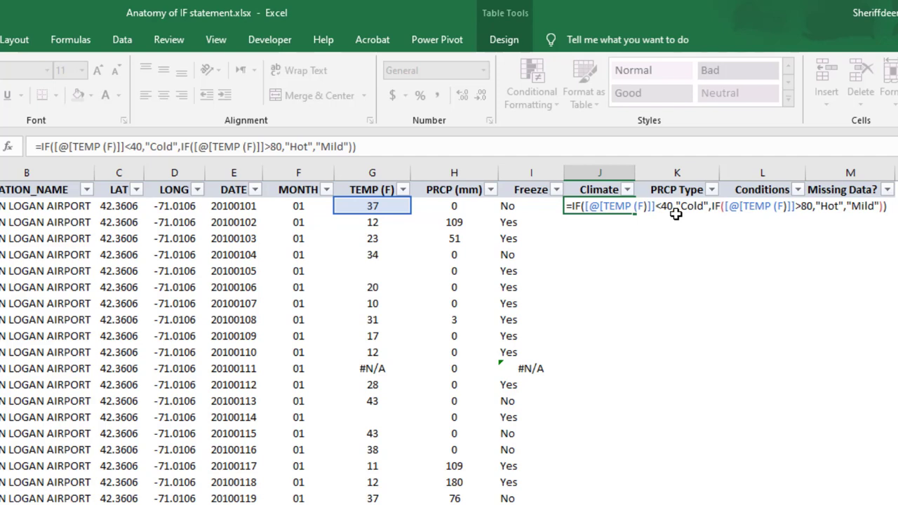
{"action": "key", "text": "ctrl+Return"}
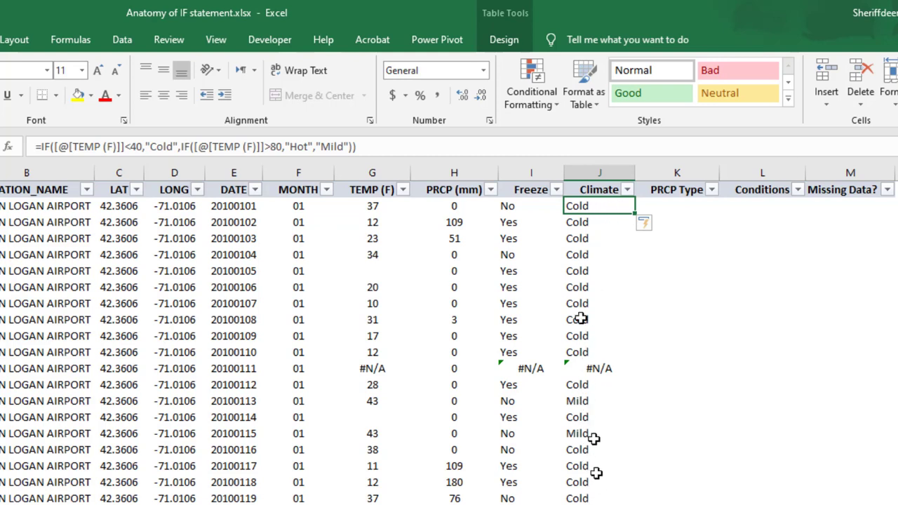
{"action": "double_click", "coordinate": [635, 213]}
Step: Examine the nested IF formula in the first Climate cell against the TEMP (F) value of the same row
{"action": "left_click", "coordinate": [593, 206]}
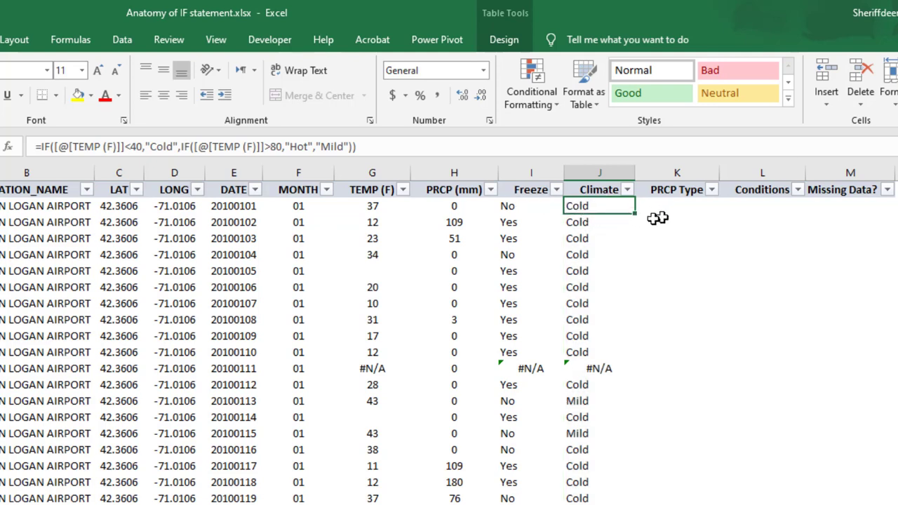
{"action": "left_click", "coordinate": [373, 149]}
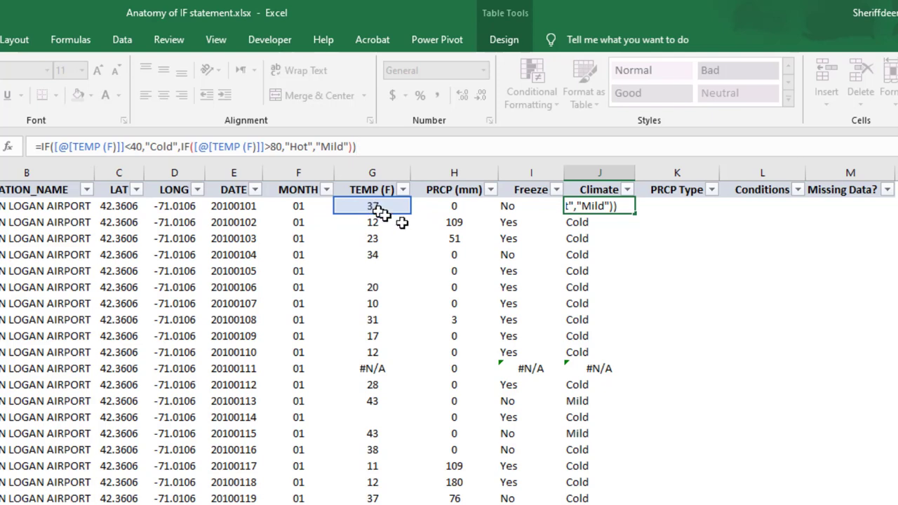
{"action": "key", "text": "Escape"}
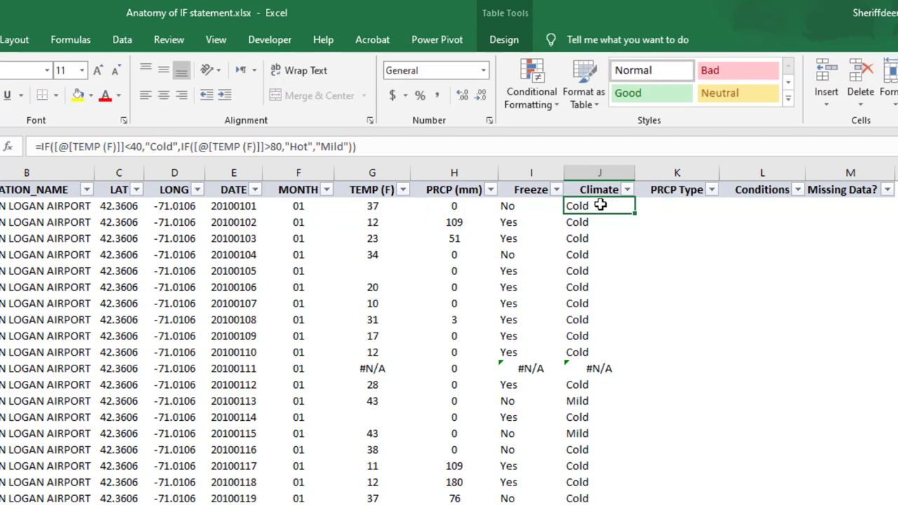
{"action": "left_click", "coordinate": [387, 207]}
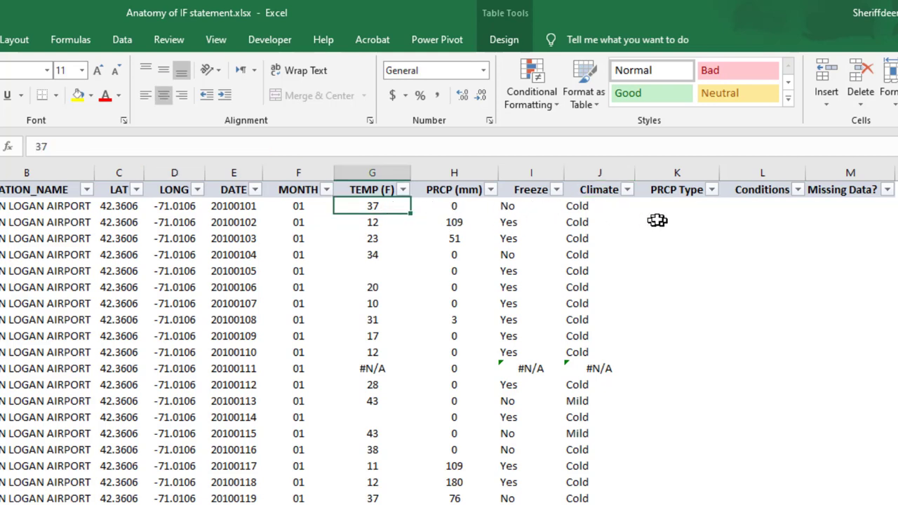
{"action": "left_click", "coordinate": [590, 207]}
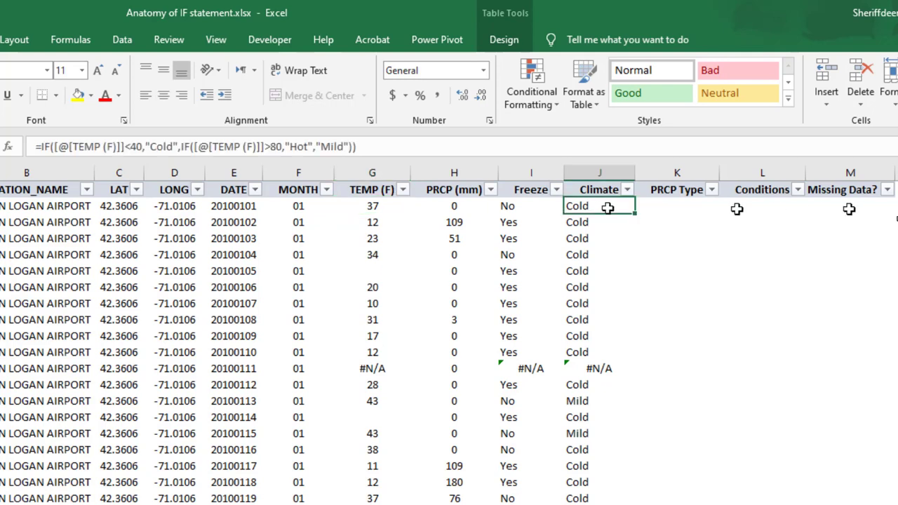
{"action": "left_click", "coordinate": [143, 147]}
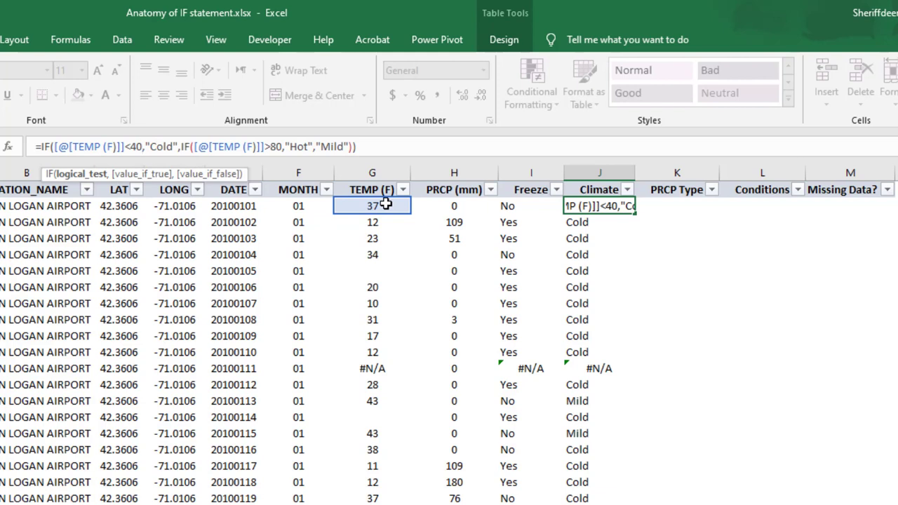
{"action": "key", "text": "Escape"}
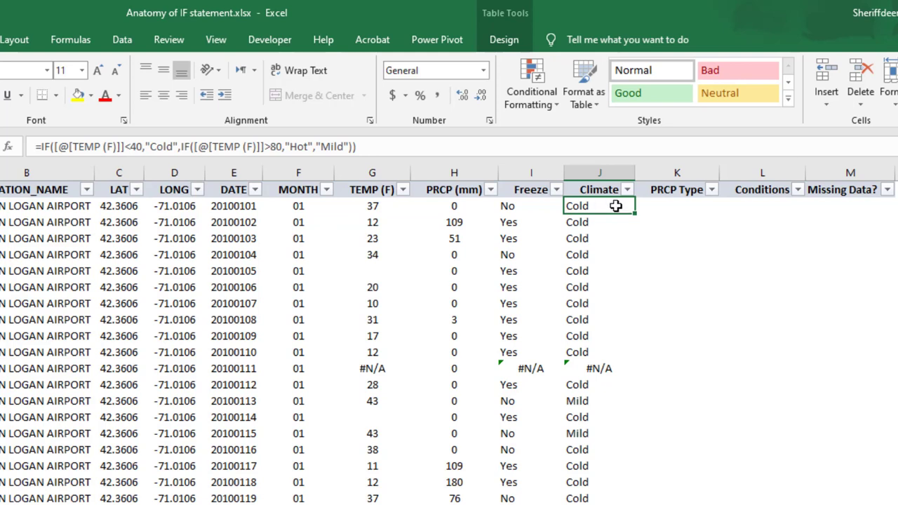
Step: Examine how the nested IF formula evaluates the "Mild" Climate cell in the 20100113 row, including its final false value
{"action": "left_click", "coordinate": [588, 400]}
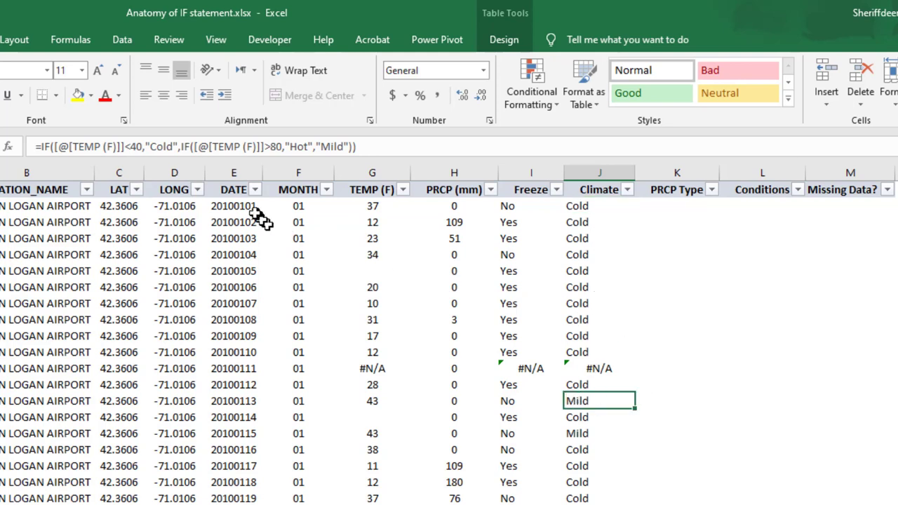
{"action": "left_click", "coordinate": [344, 146]}
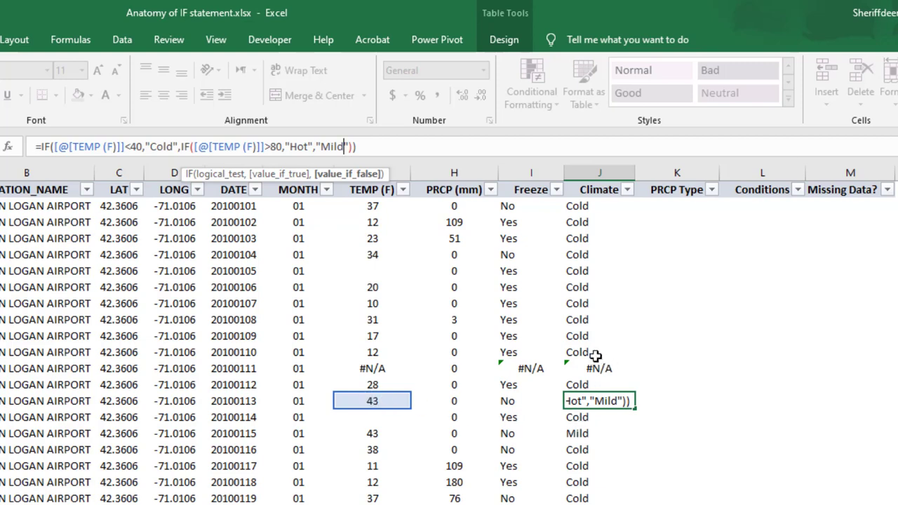
{"action": "key", "text": "Return"}
{"action": "left_click", "coordinate": [591, 401]}
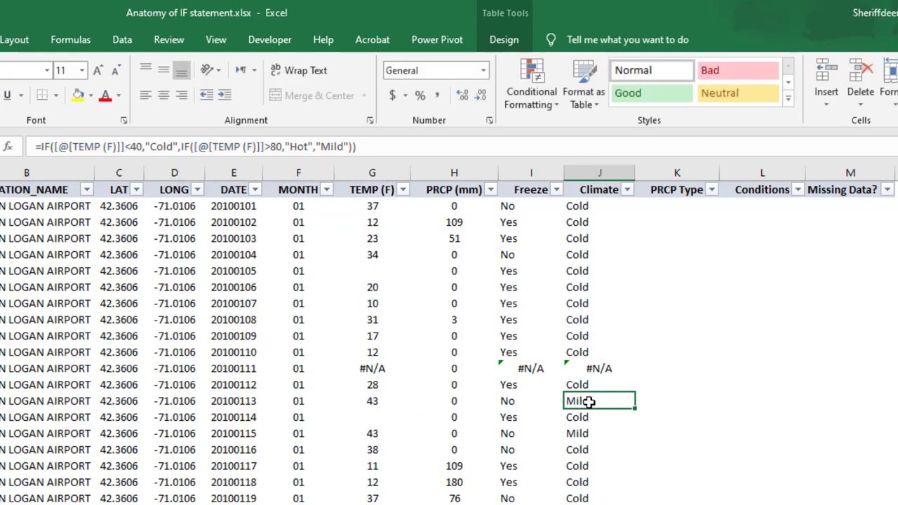
Step: Find a "Hot" day among the June 2010 rows and check its Climate formula against that row's TEMP (F) value
{"action": "scroll", "coordinate": [589, 401], "scroll_direction": "down", "scroll_amount": 10}
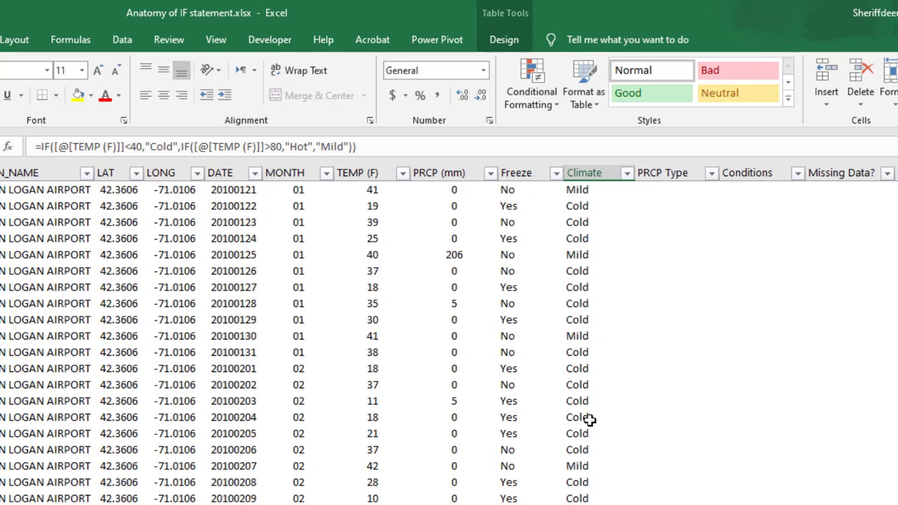
{"action": "scroll", "coordinate": [589, 421], "scroll_direction": "down", "scroll_amount": 20}
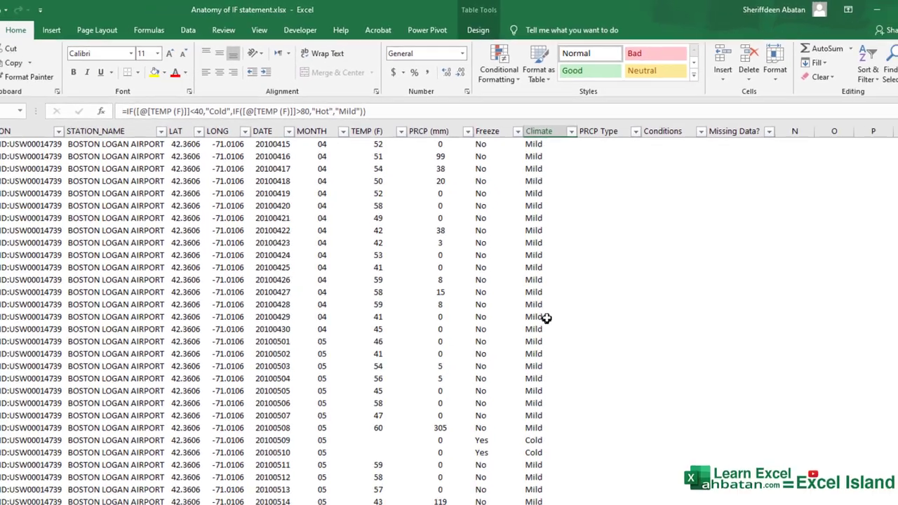
{"action": "scroll", "coordinate": [545, 318], "scroll_direction": "down", "scroll_amount": 15}
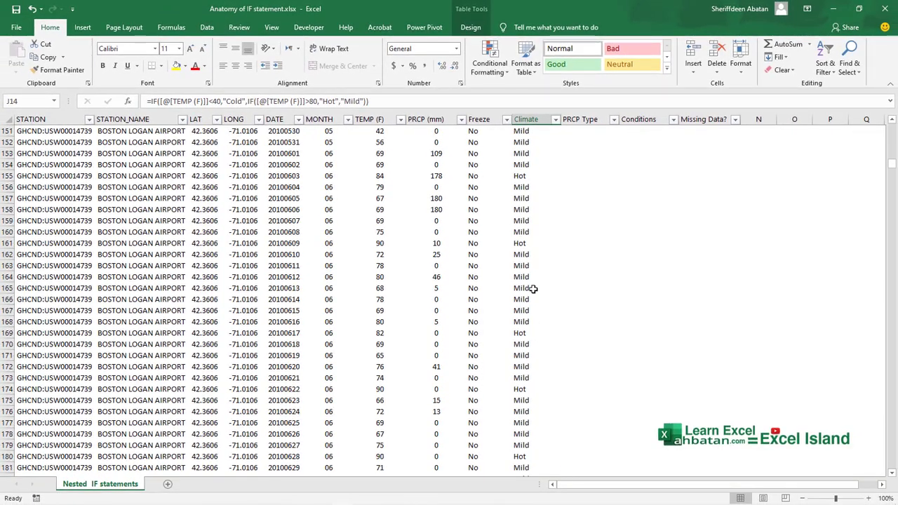
{"action": "left_click", "coordinate": [527, 388]}
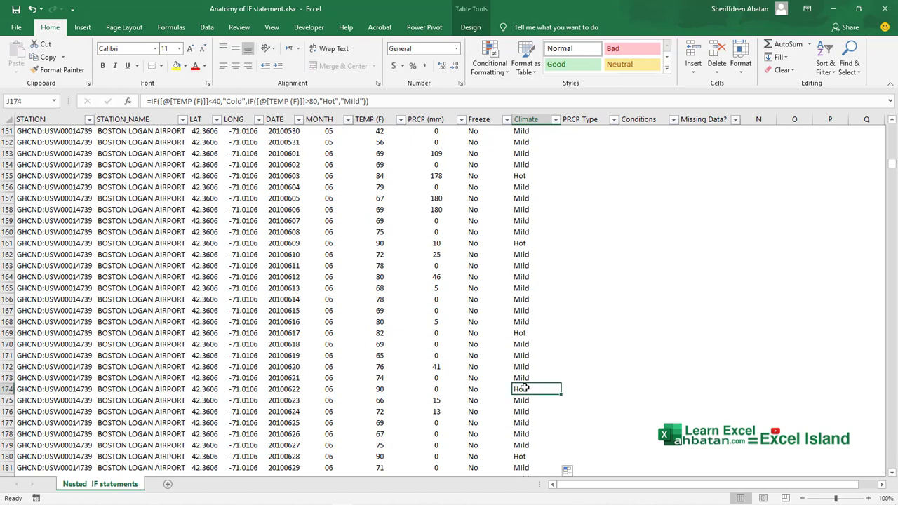
{"action": "left_click", "coordinate": [379, 101]}
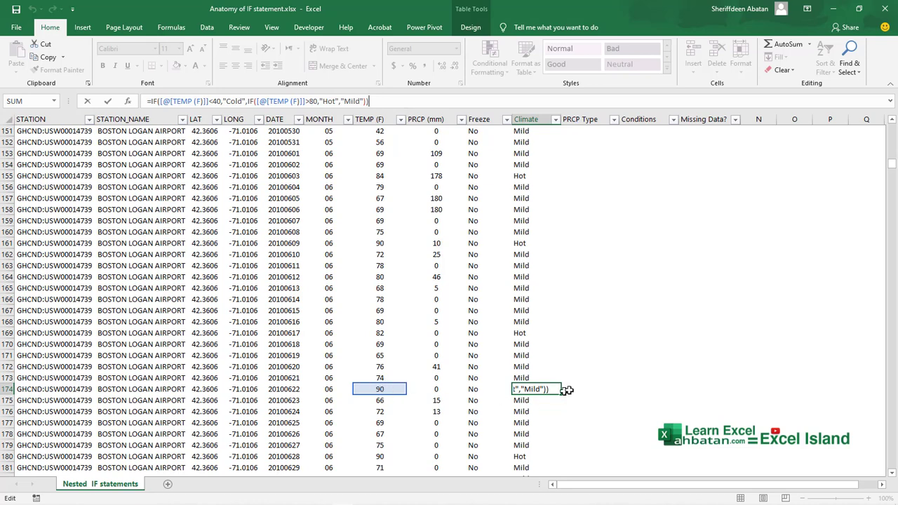
{"action": "key", "text": "Escape"}
{"action": "scroll", "coordinate": [547, 329], "scroll_direction": "up", "scroll_amount": 4}
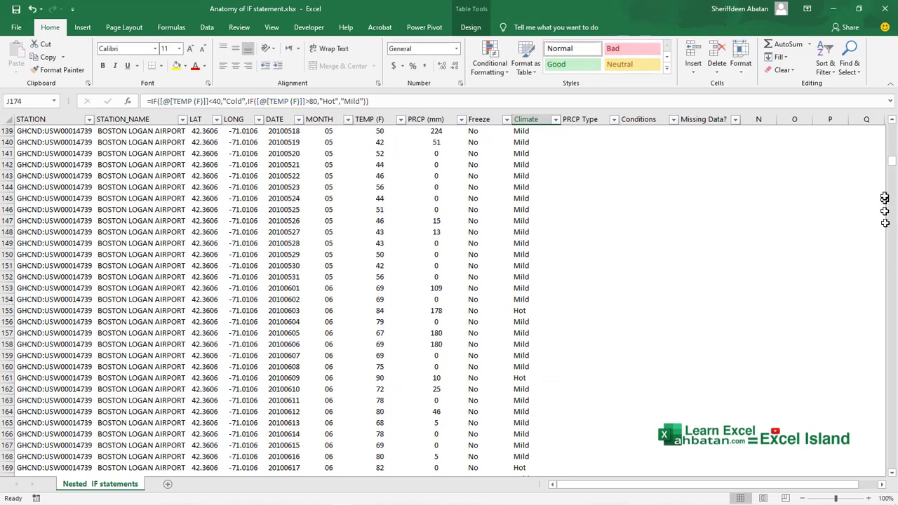
{"action": "left_click_drag", "start_coordinate": [893, 172], "coordinate": [889, 125]}
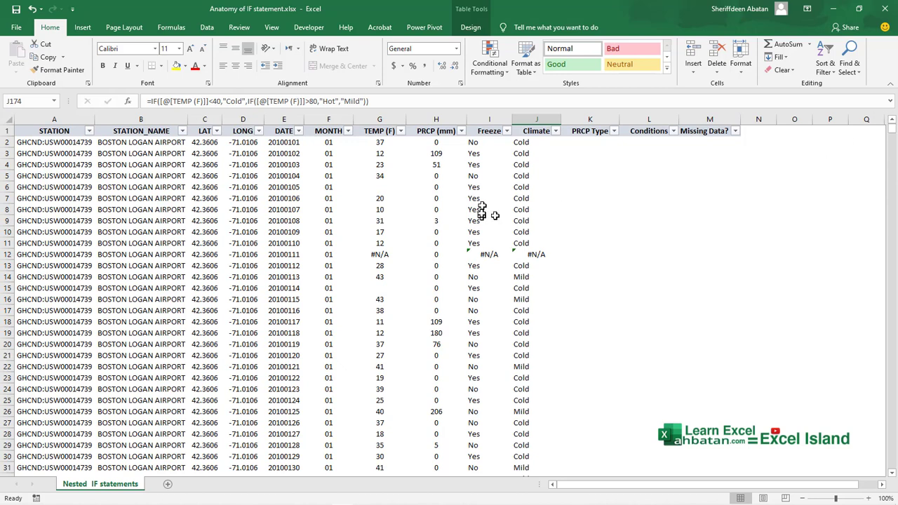